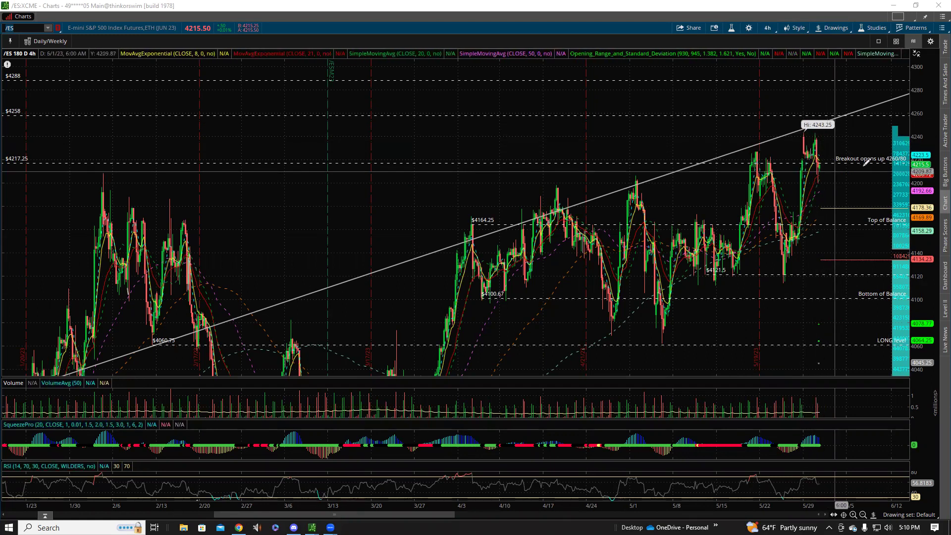
Step: Zoom the /ES 4-hour chart into the late-May to early-June bars, about 4170–4245
{"action": "left_click_drag", "start_coordinate": [737, 127], "coordinate": [859, 216]}
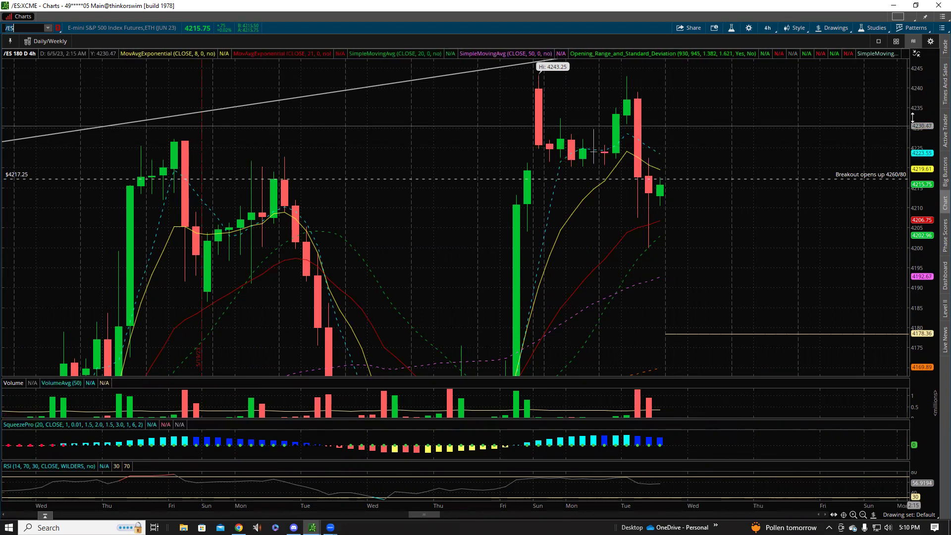
Step: Rescale the /ES price axis to about 4134–4250, then bring up the Investing.com economic calendar
{"action": "left_click_drag", "start_coordinate": [919, 108], "coordinate": [919, 136]}
{"action": "left_click_drag", "start_coordinate": [930, 190], "coordinate": [926, 210]}
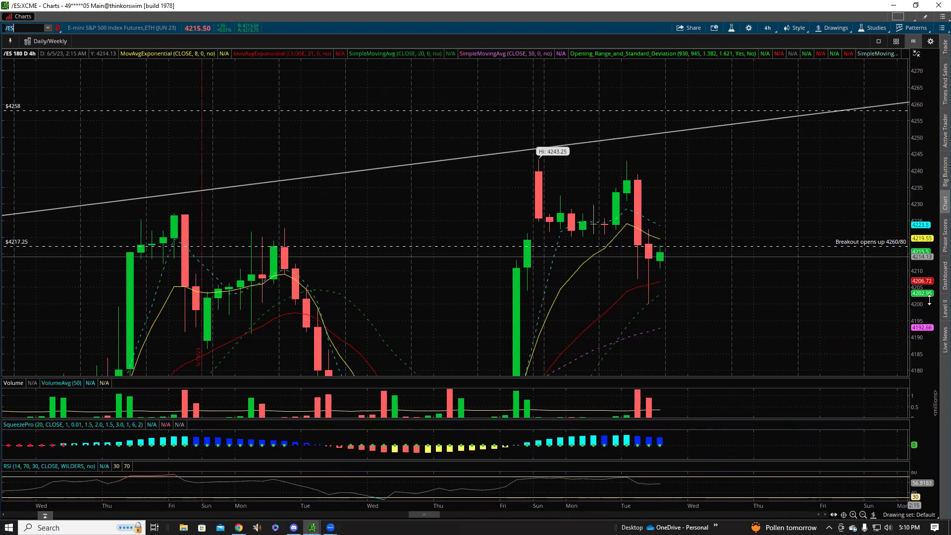
{"action": "left_click_drag", "start_coordinate": [592, 176], "coordinate": [590, 122]}
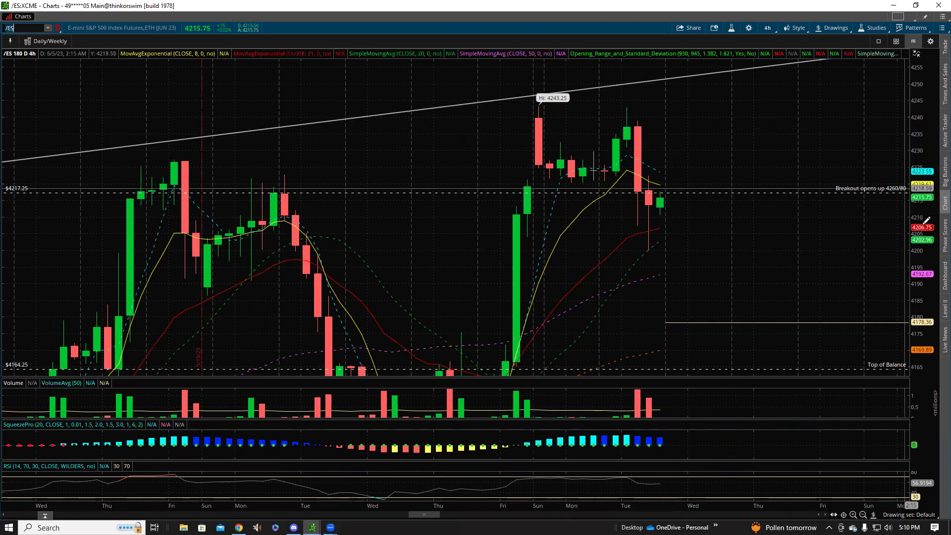
{"action": "scroll", "coordinate": [927, 235], "scroll_direction": "down", "scroll_amount": 4}
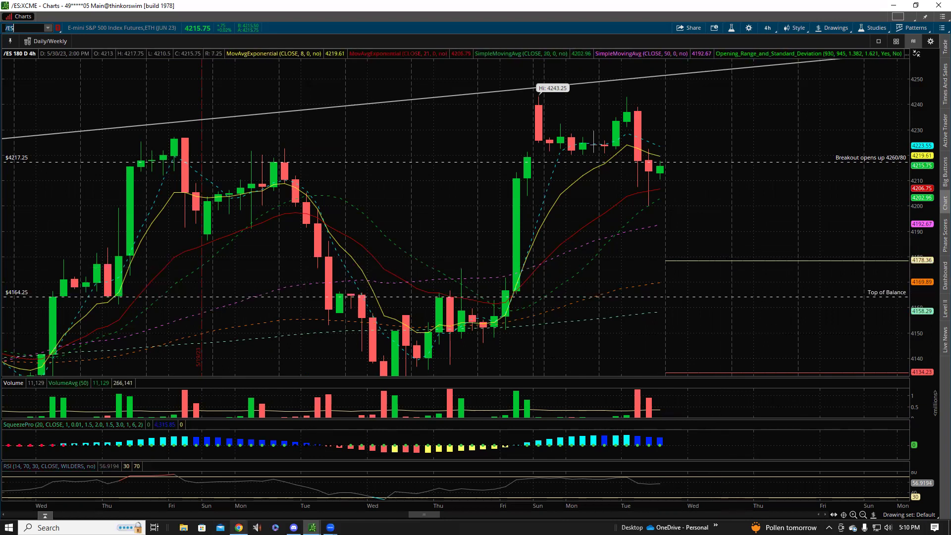
{"action": "left_click", "coordinate": [239, 527]}
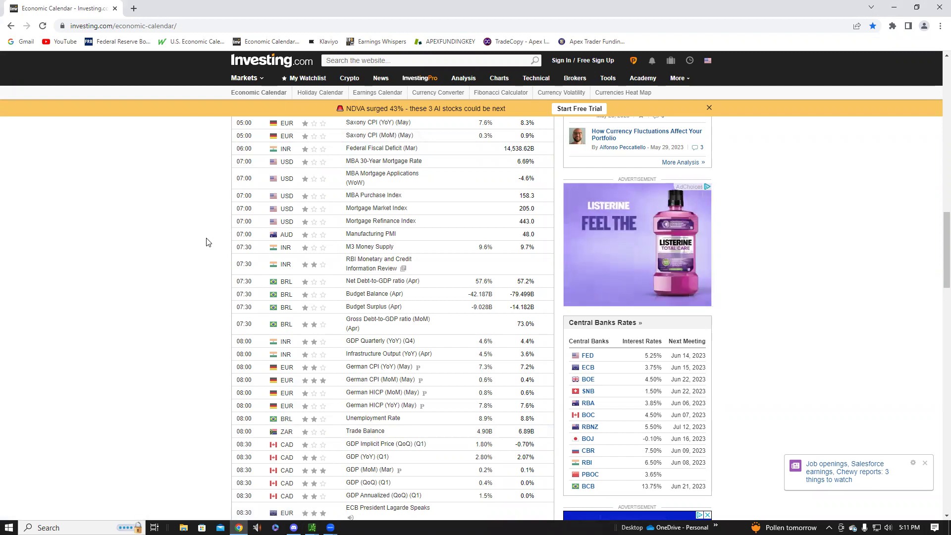
Step: Read the economic calendar through the afternoon US releases, then return to the /ES chart
{"action": "scroll", "coordinate": [186, 263], "scroll_direction": "down", "scroll_amount": 3}
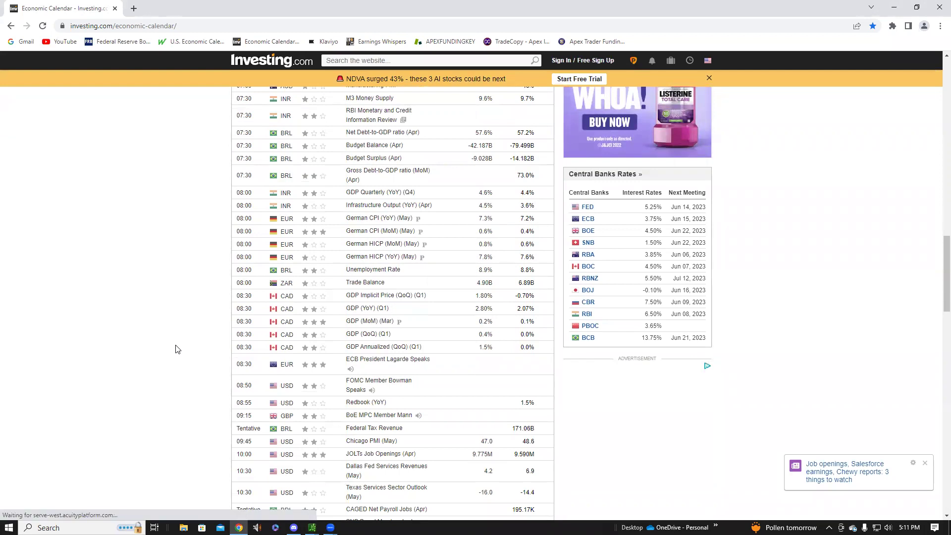
{"action": "scroll", "coordinate": [183, 349], "scroll_direction": "down", "scroll_amount": 1}
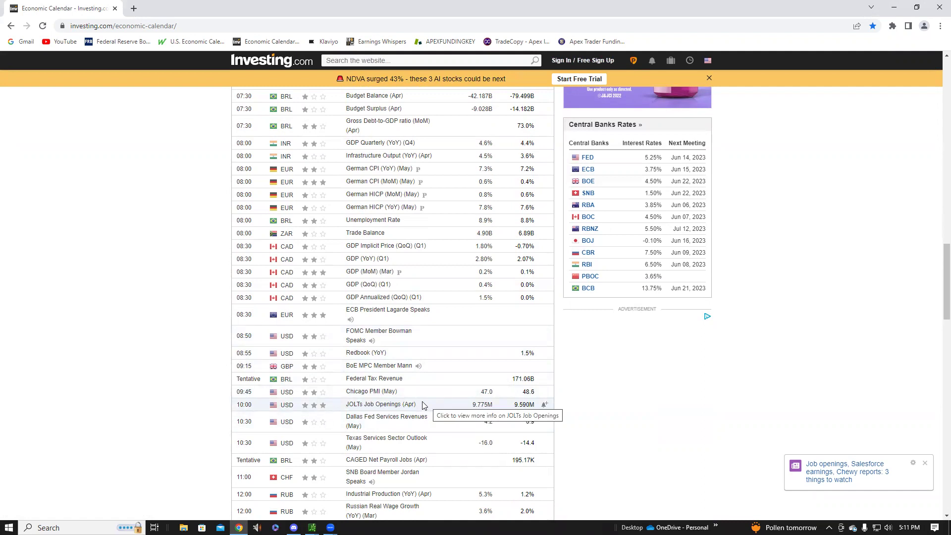
{"action": "scroll", "coordinate": [443, 386], "scroll_direction": "down", "scroll_amount": 3}
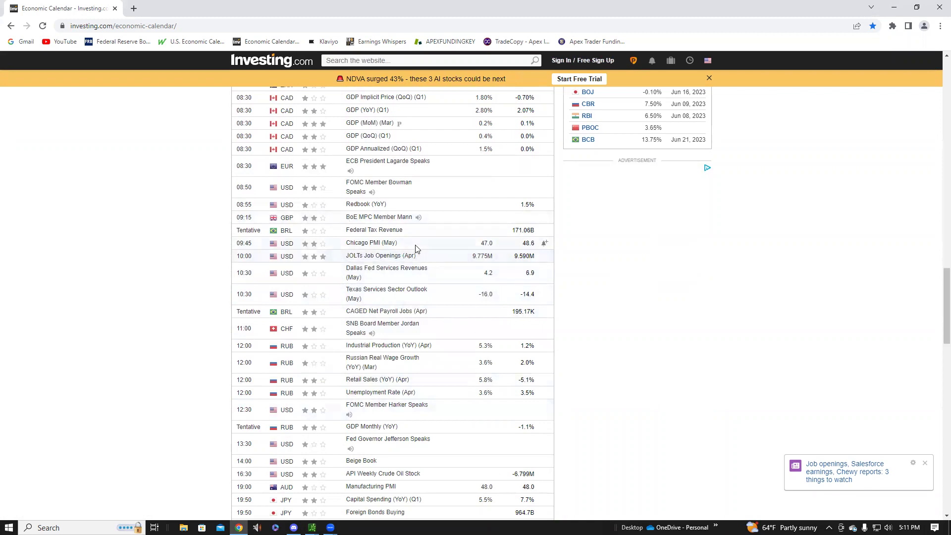
{"action": "scroll", "coordinate": [436, 297], "scroll_direction": "down", "scroll_amount": 3}
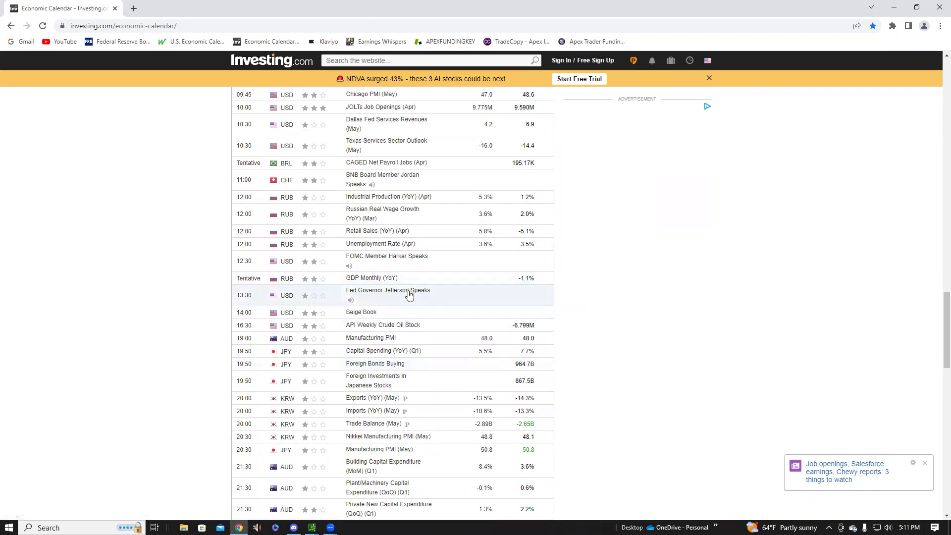
{"action": "scroll", "coordinate": [414, 293], "scroll_direction": "down", "scroll_amount": 2}
{"action": "scroll", "coordinate": [192, 293], "scroll_direction": "up", "scroll_amount": 5}
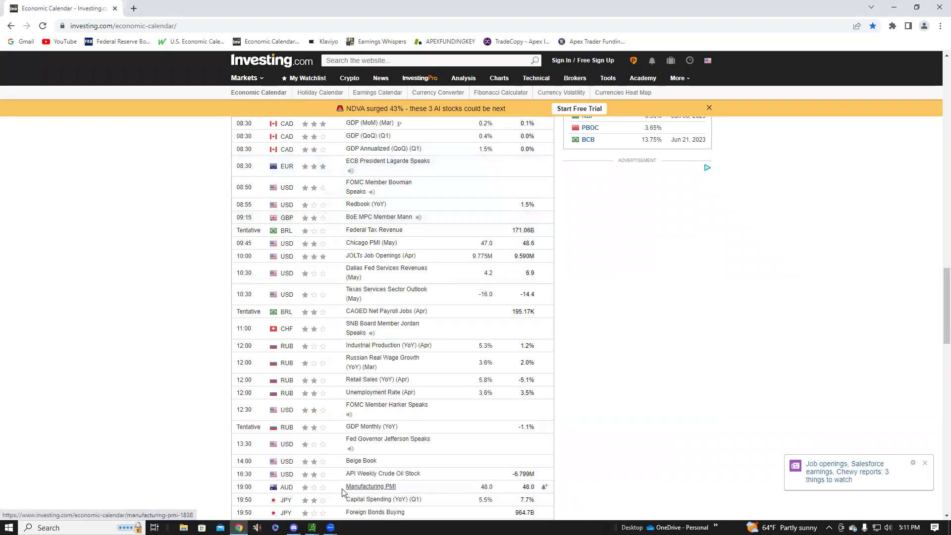
{"action": "mouse_move", "coordinate": [312, 527]}
{"action": "left_click", "coordinate": [503, 467]}
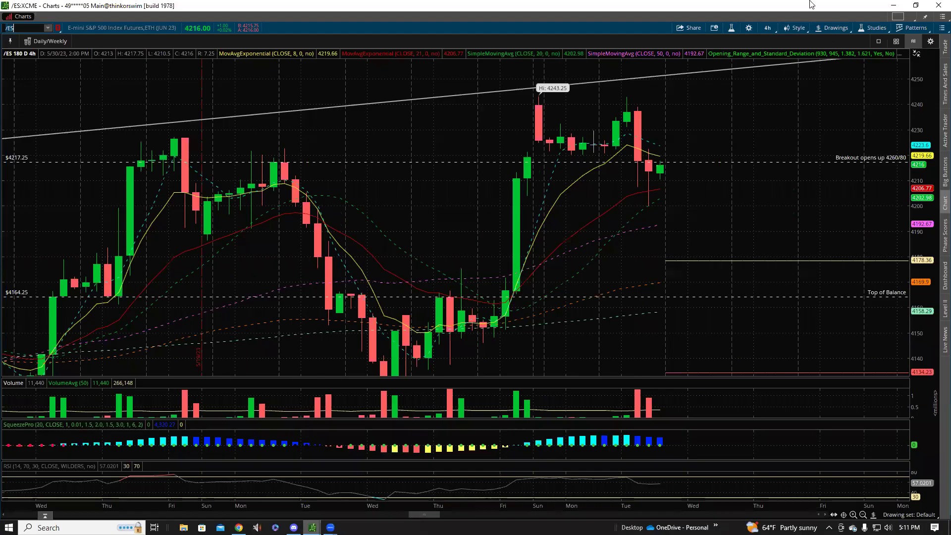
Step: Switch /ES to 1-hour bars, autozoom the 90-day range, and scale prices to about 4120–4300
{"action": "left_click", "coordinate": [768, 27]}
{"action": "left_click", "coordinate": [752, 139]}
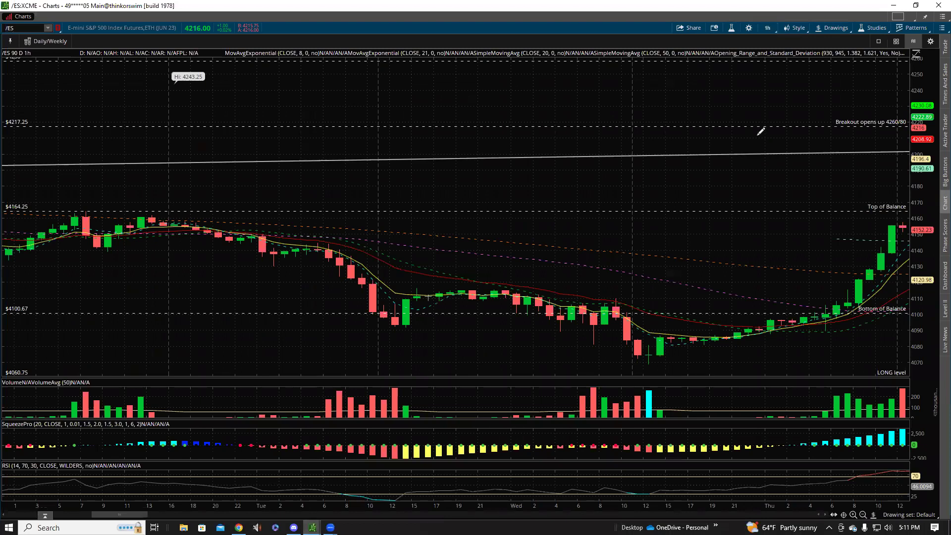
{"action": "right_click", "coordinate": [753, 211]}
{"action": "right_click", "coordinate": [707, 240]}
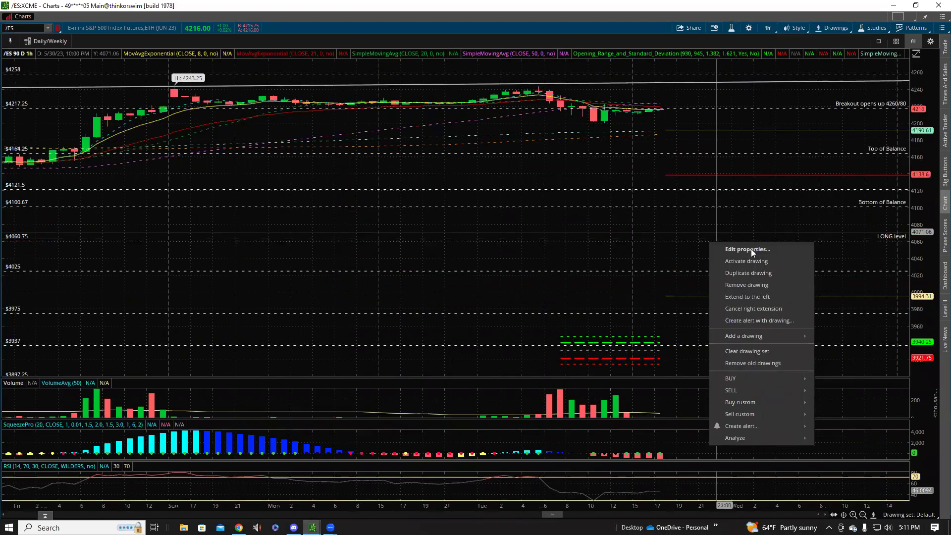
{"action": "right_click", "coordinate": [645, 208]}
{"action": "right_click", "coordinate": [629, 221]}
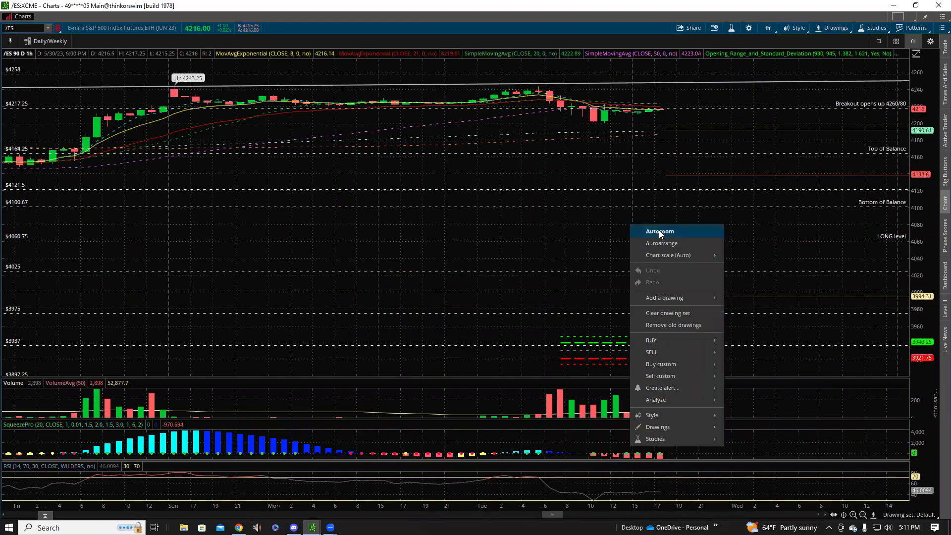
{"action": "left_click", "coordinate": [660, 232]}
{"action": "scroll", "coordinate": [893, 208], "scroll_direction": "up", "scroll_amount": 5}
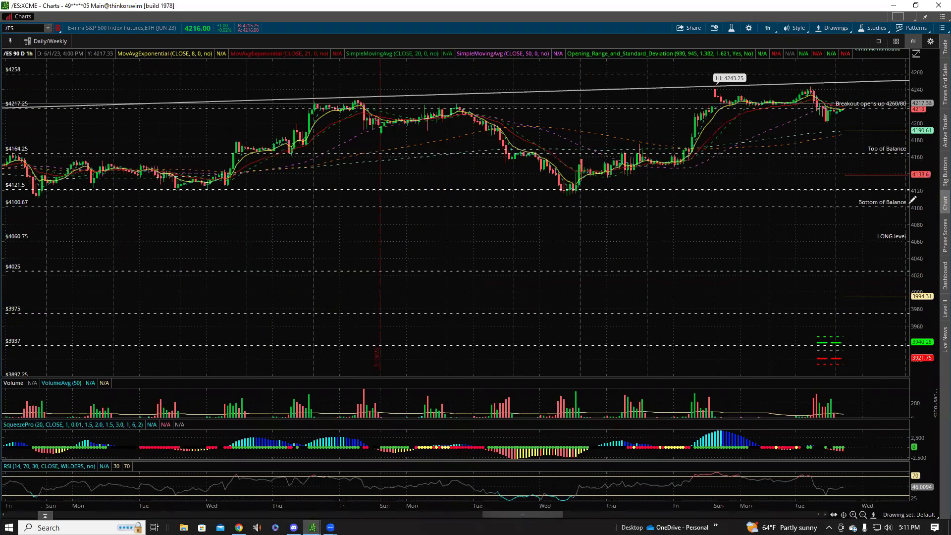
{"action": "left_click_drag", "start_coordinate": [931, 324], "coordinate": [937, 224]}
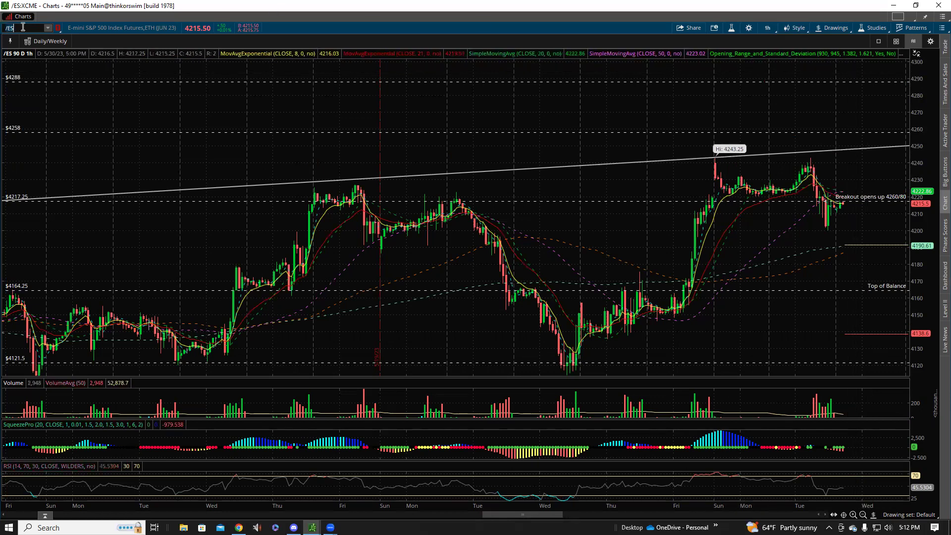
Step: Load SPY on 1-hour bars and scale its price axis to about 408–428
{"action": "type", "text": "Y"}
{"action": "key", "text": "Return"}
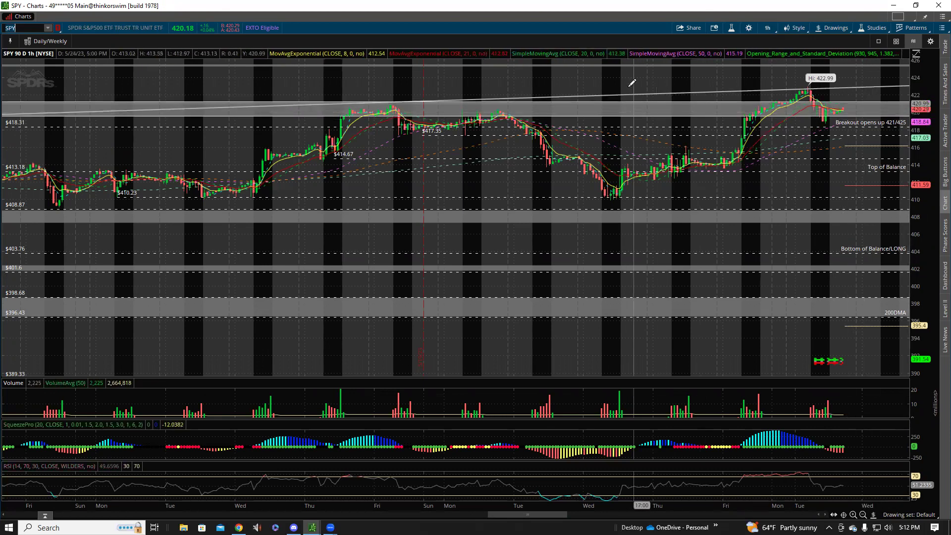
{"action": "left_click_drag", "start_coordinate": [922, 278], "coordinate": [935, 204]}
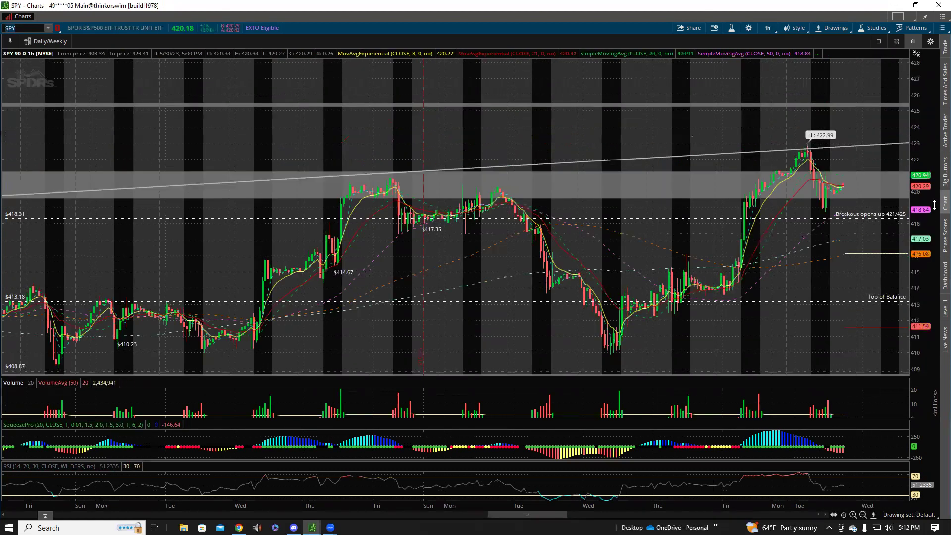
Step: Enter SPY in the symbol box again and dismiss the ticker suggestions
{"action": "type", "text": "SPY"}
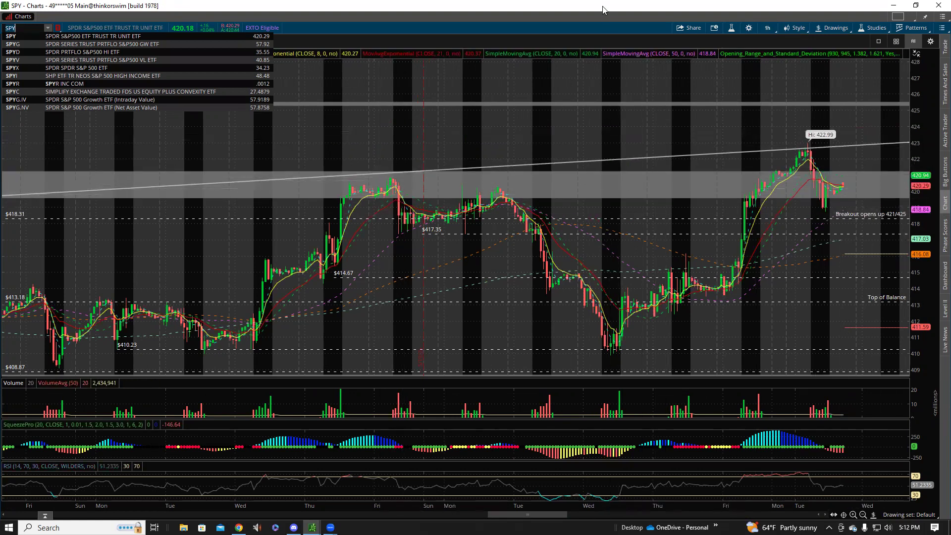
{"action": "left_click", "coordinate": [614, 20]}
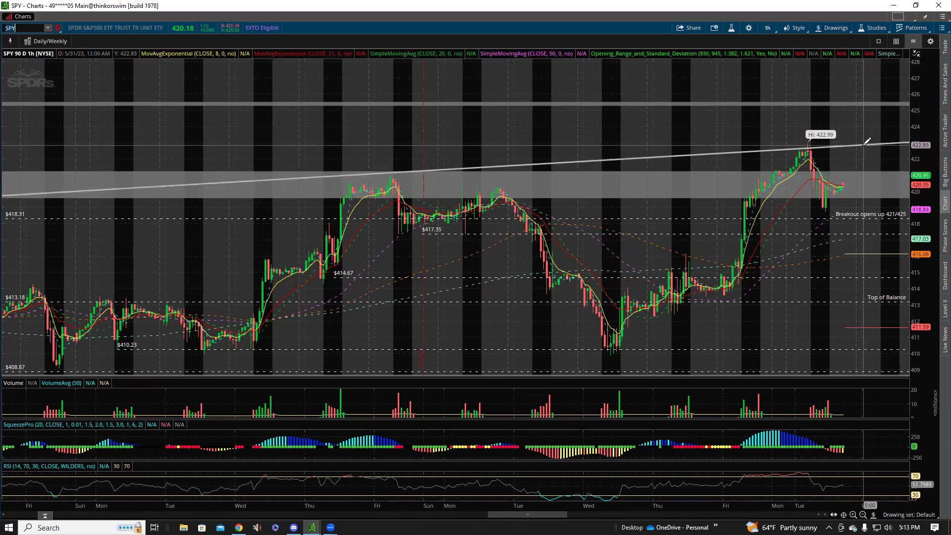
{"action": "mouse_move", "coordinate": [869, 144]}
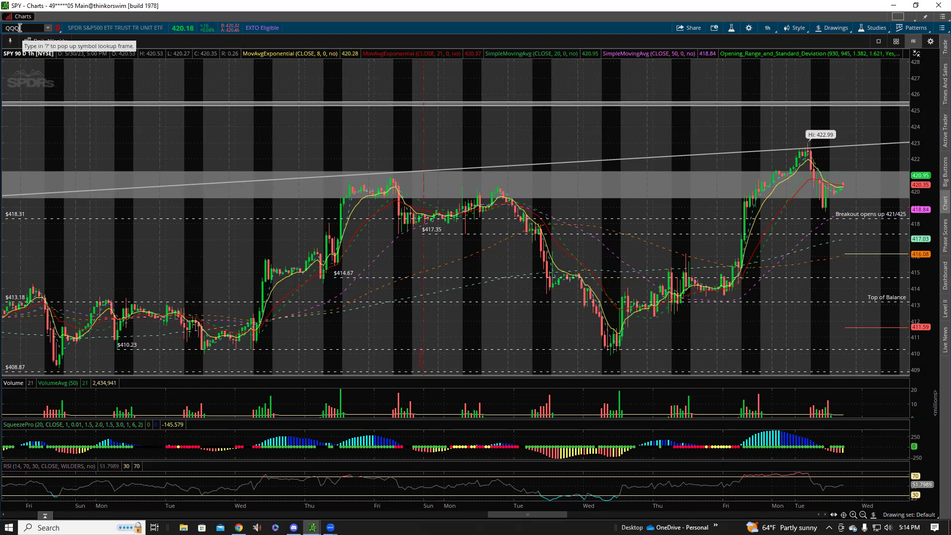
Step: Load QQQ on 1-hour bars and stretch its price scale to about 317.5–362.5
{"action": "key", "text": "Return"}
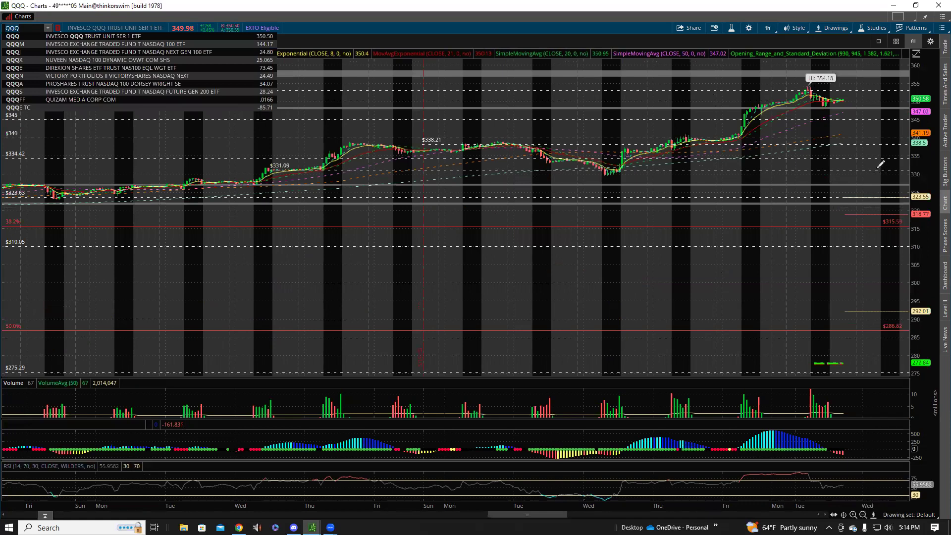
{"action": "left_click_drag", "start_coordinate": [932, 234], "coordinate": [936, 159]}
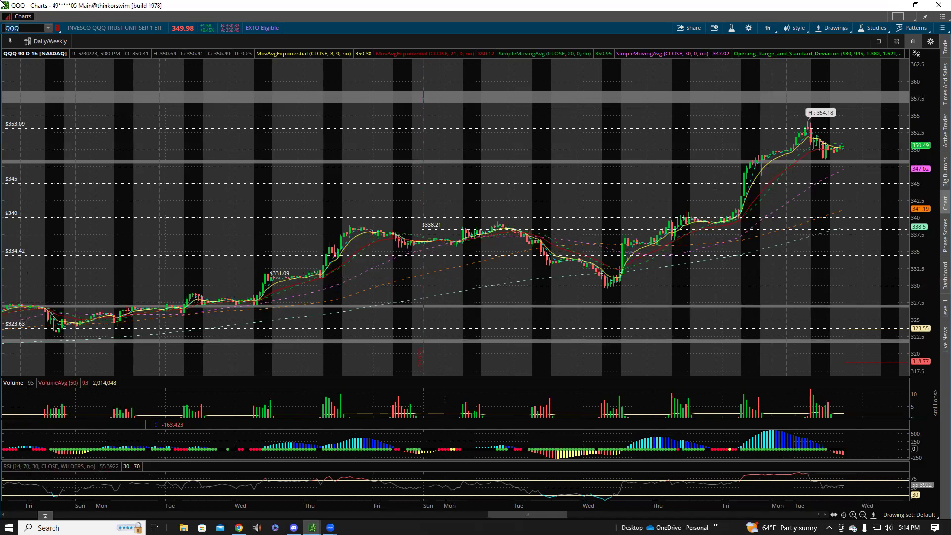
Step: Load the IWM chart to show its Top and Bottom of Balance levels
{"action": "type", "text": "IWM"}
{"action": "key", "text": "Return"}
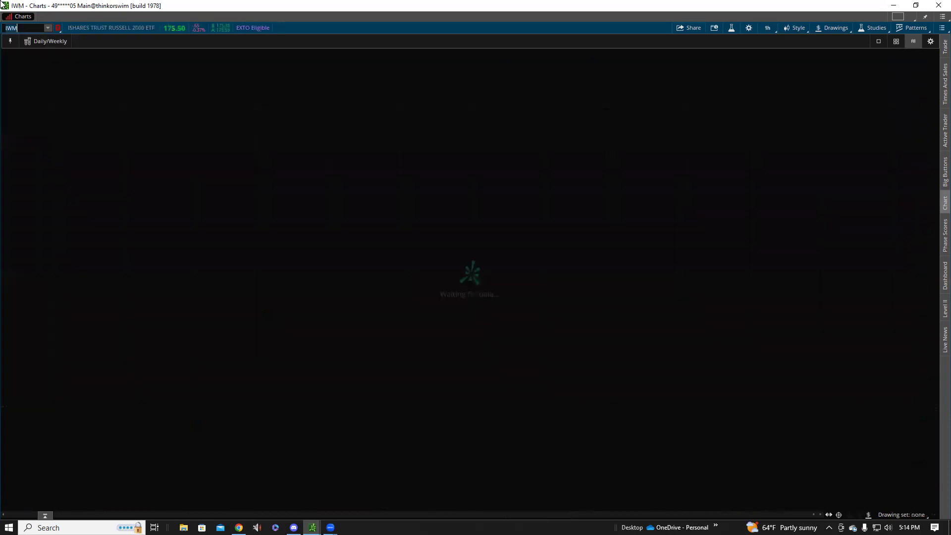